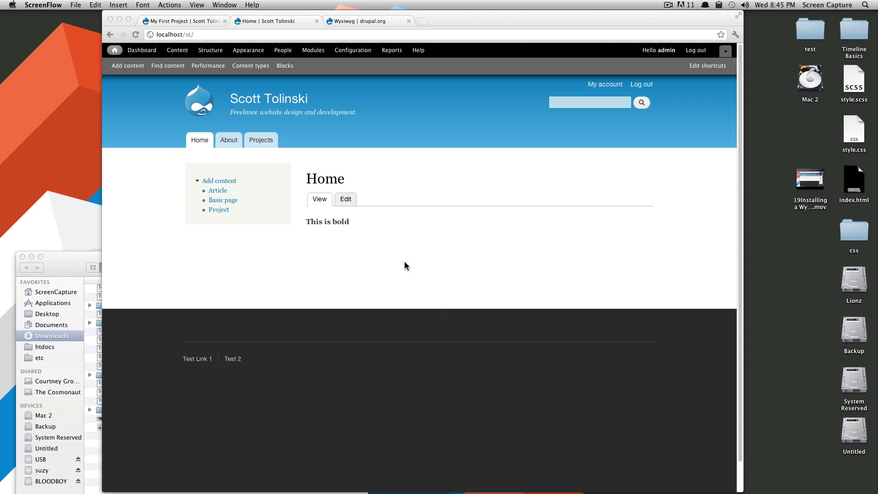
Step: Tick the core Contact module on the Modules page and save the configuration
left_click(314, 52)
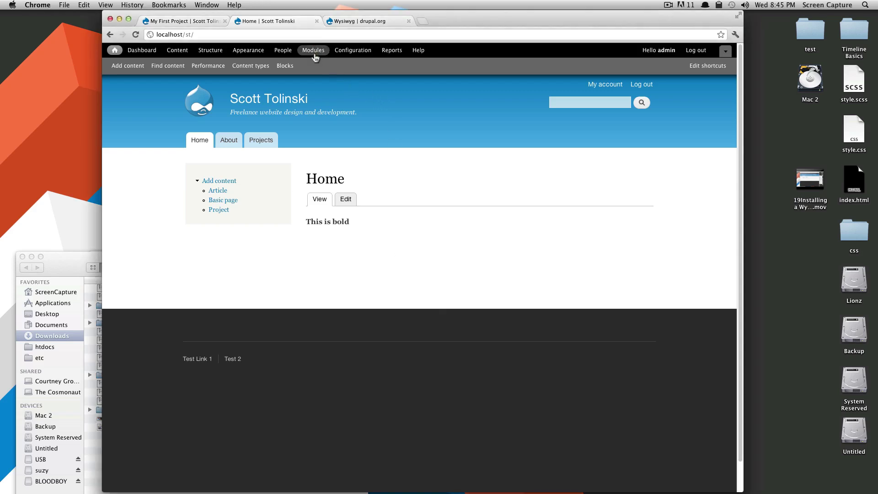
left_click(314, 51)
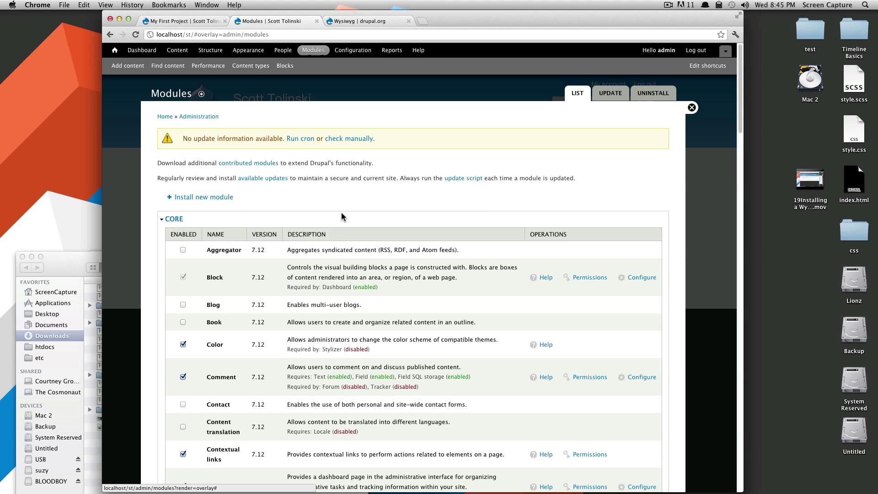
scroll(341, 213, "down", 4)
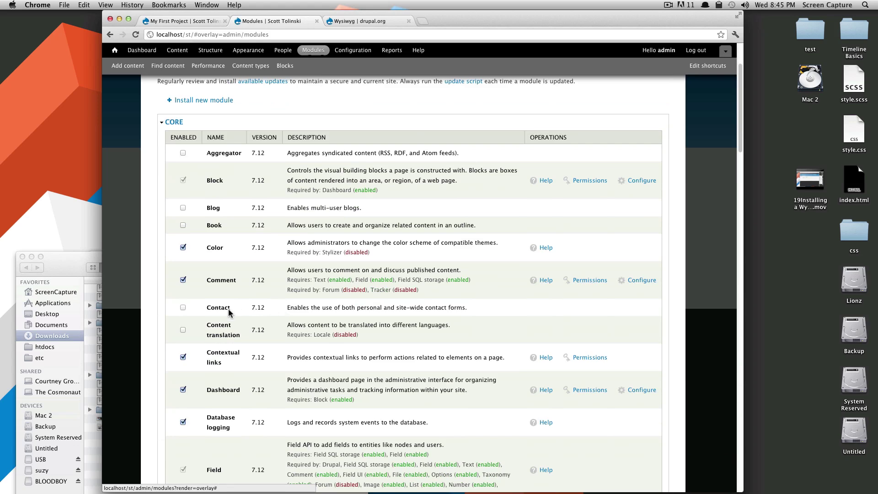
left_click(183, 308)
scroll(205, 313, "down", 10)
scroll(208, 335, "down", 5)
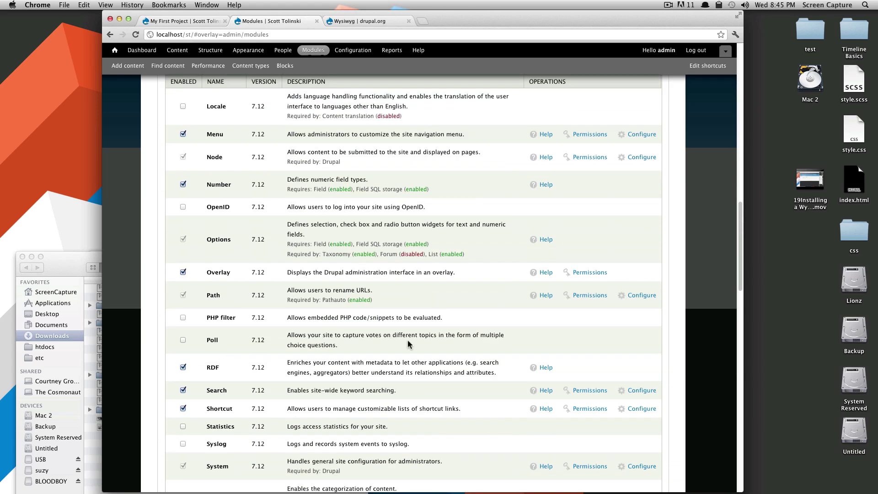
scroll(313, 389, "down", 15)
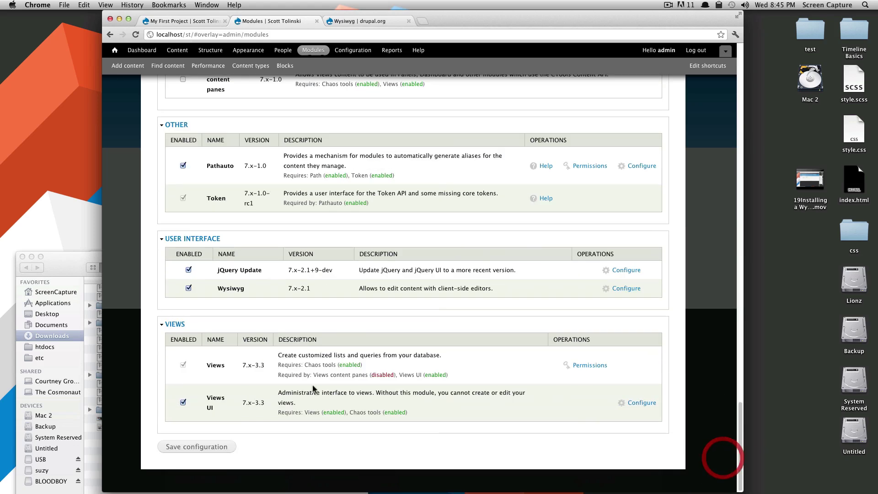
left_click(194, 447)
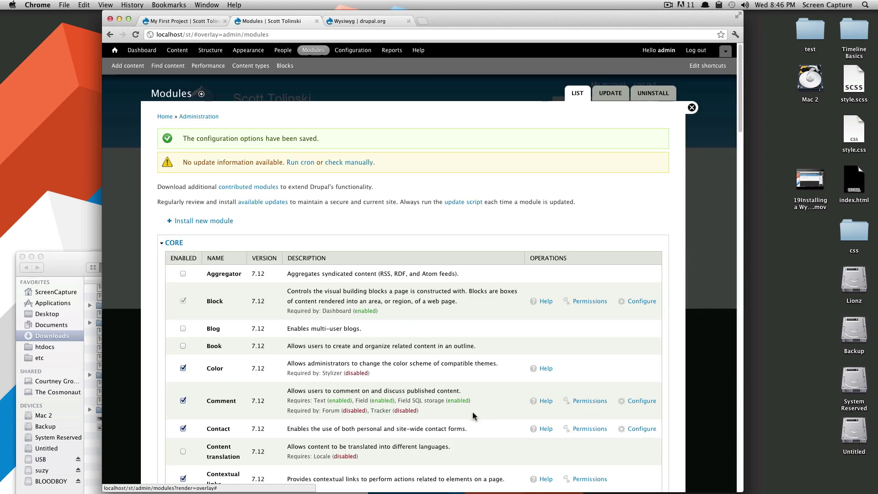
scroll(553, 425, "down", 2)
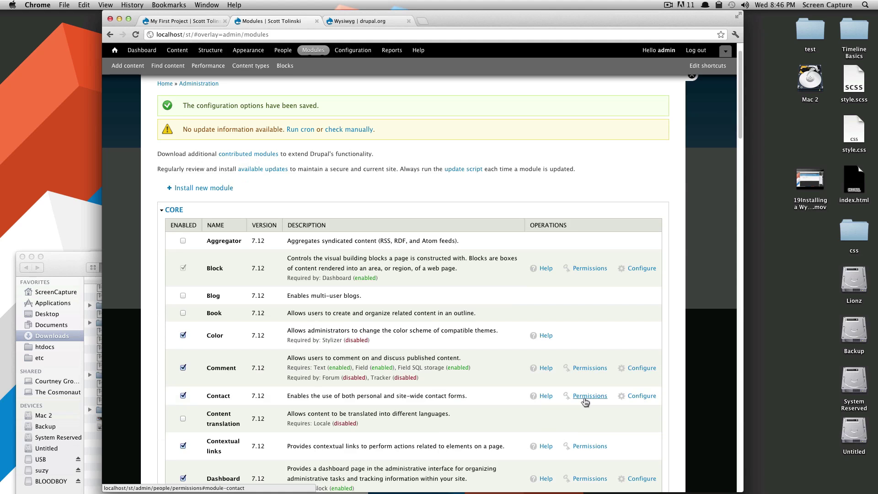
Step: Review the Website feedback contact category and its recipient, then re-save it unchanged
left_click(636, 397)
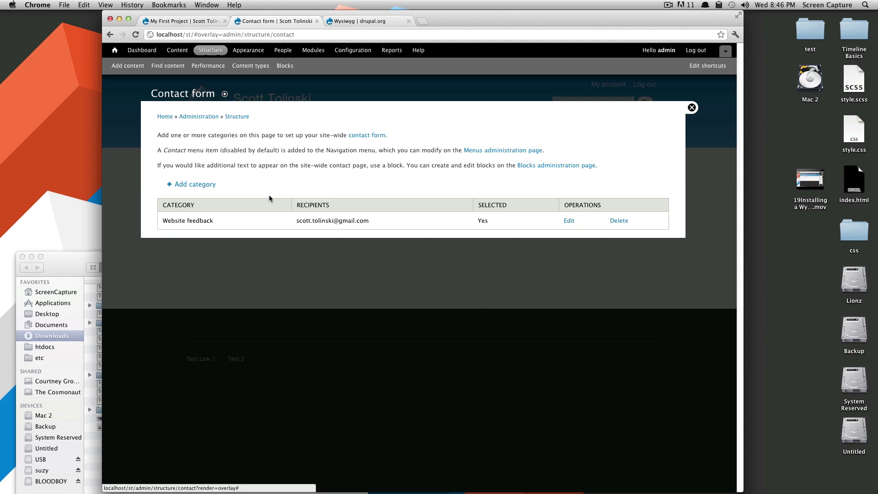
left_click_drag(158, 217, 218, 222)
left_click_drag(319, 221, 360, 221)
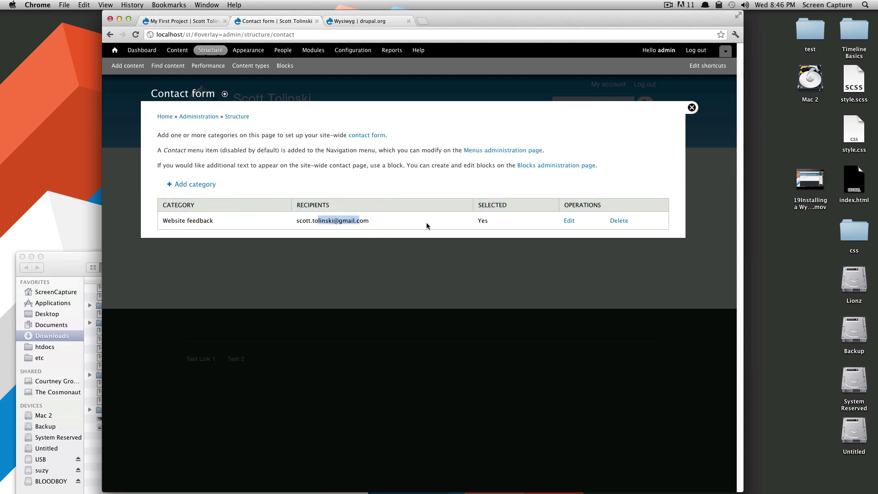
left_click(569, 221)
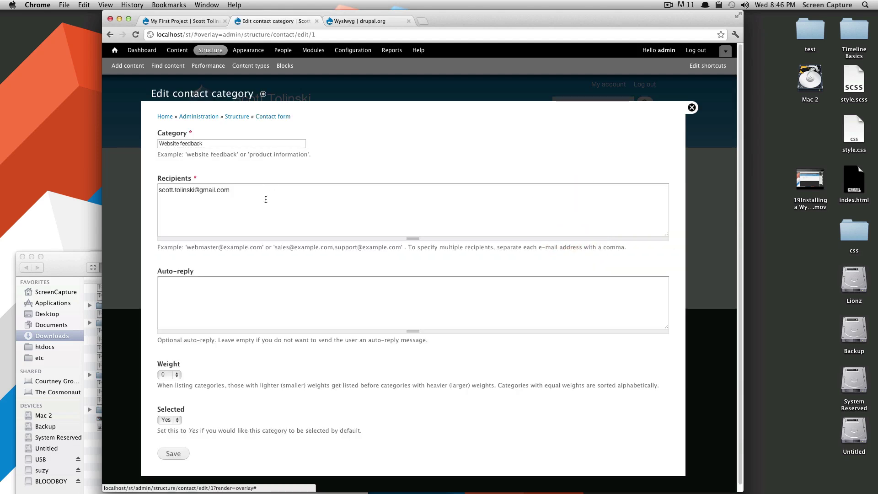
left_click_drag(260, 196, 165, 191)
left_click(235, 202)
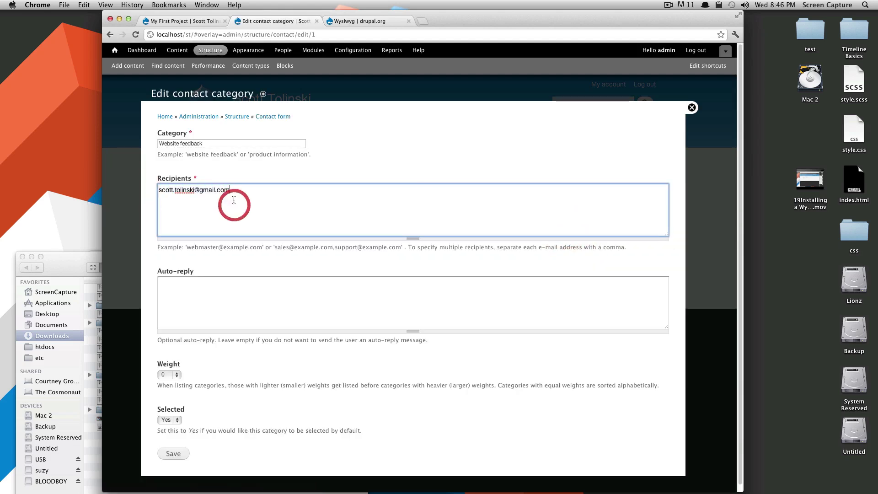
scroll(246, 204, "down", 1)
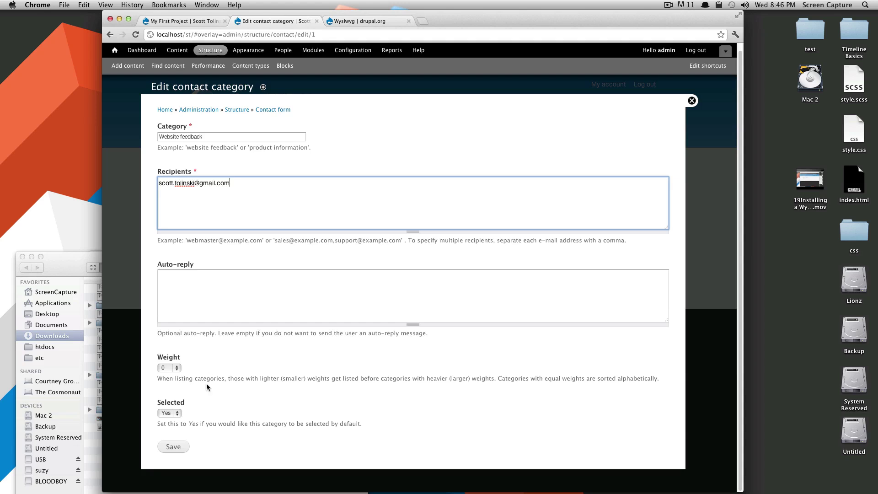
left_click(176, 451)
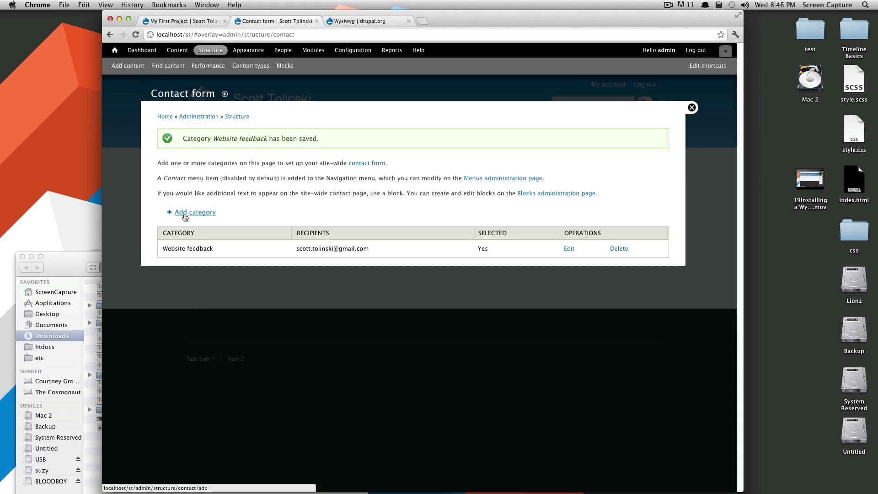
Step: Add a 'Projects' contact category with the site owner's e-mail address as recipient
left_click(186, 213)
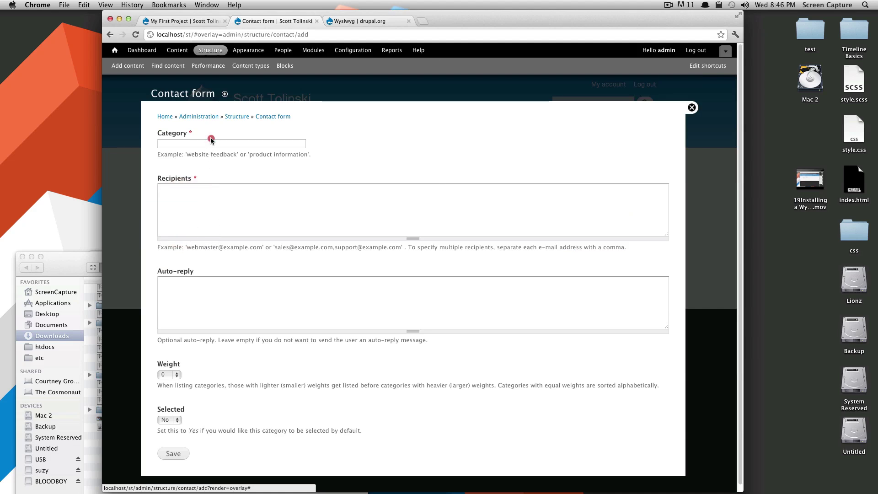
left_click(212, 143)
type("Po")
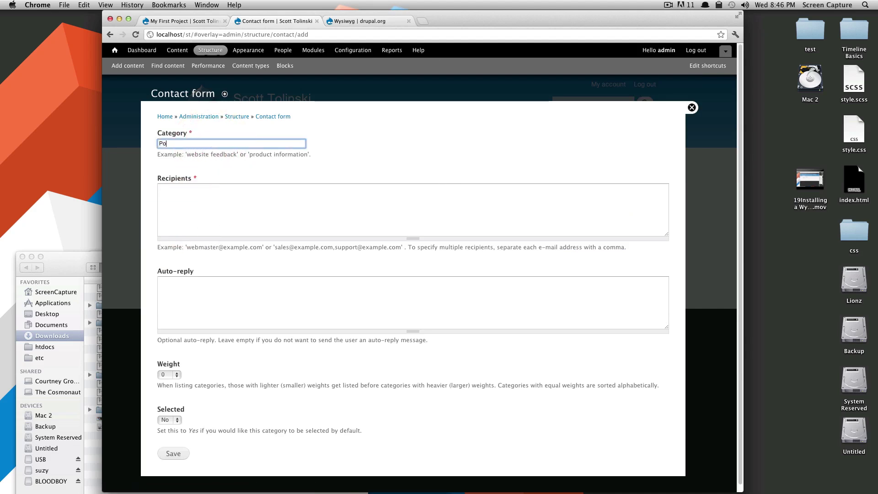
type("ojects")
key("Tab")
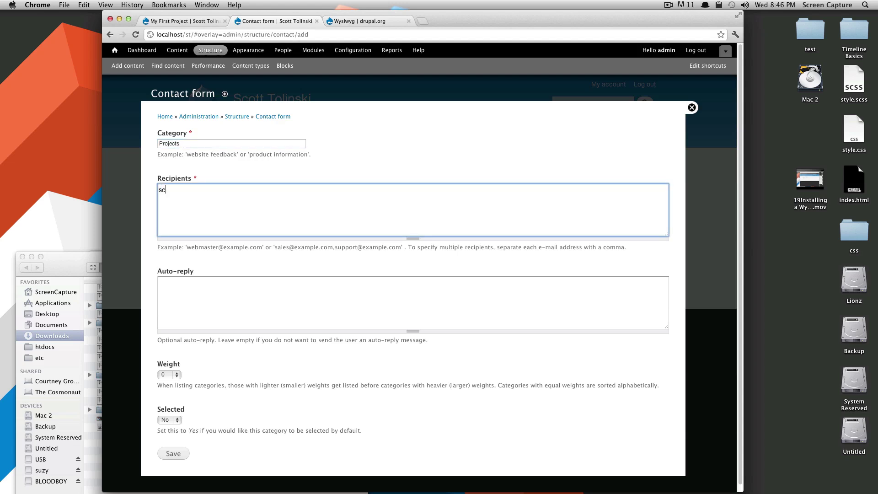
left_click(168, 458)
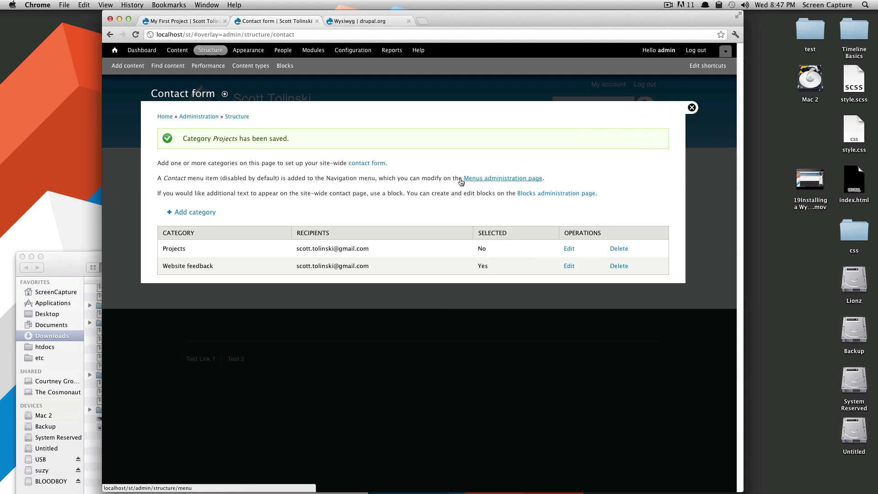
Step: Enable the Contact link in the Navigation menu, save, and close the admin overlay
left_click_drag(544, 178, 409, 179)
left_click(338, 180)
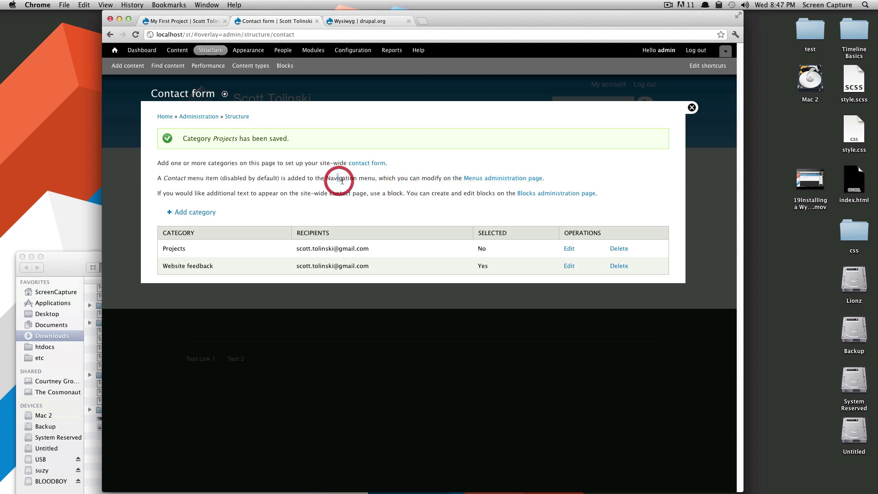
left_click(481, 179)
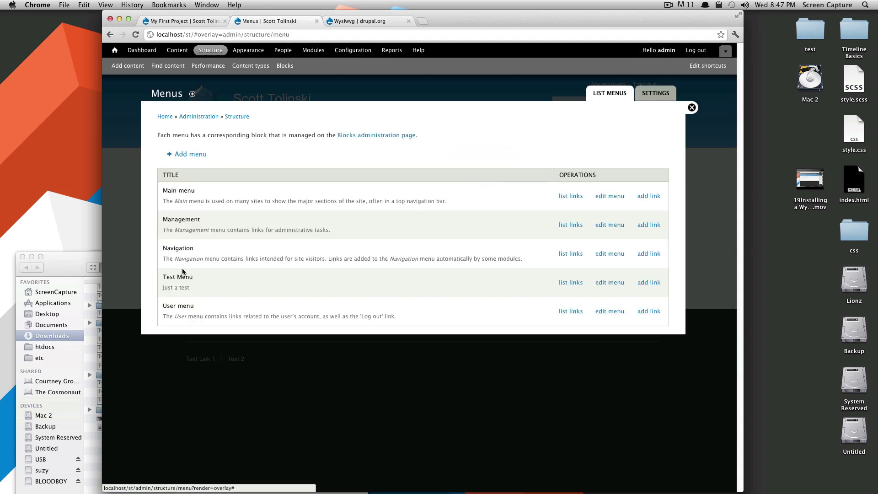
left_click(571, 254)
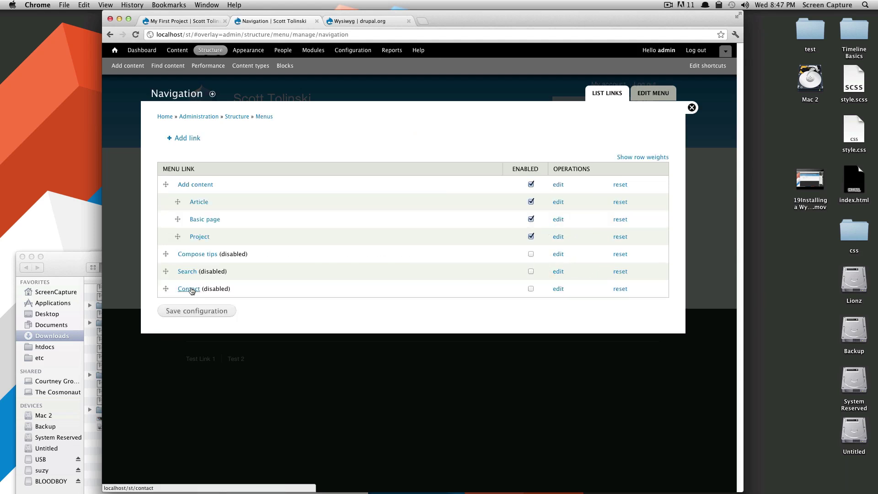
left_click(530, 289)
left_click(213, 310)
left_click(692, 107)
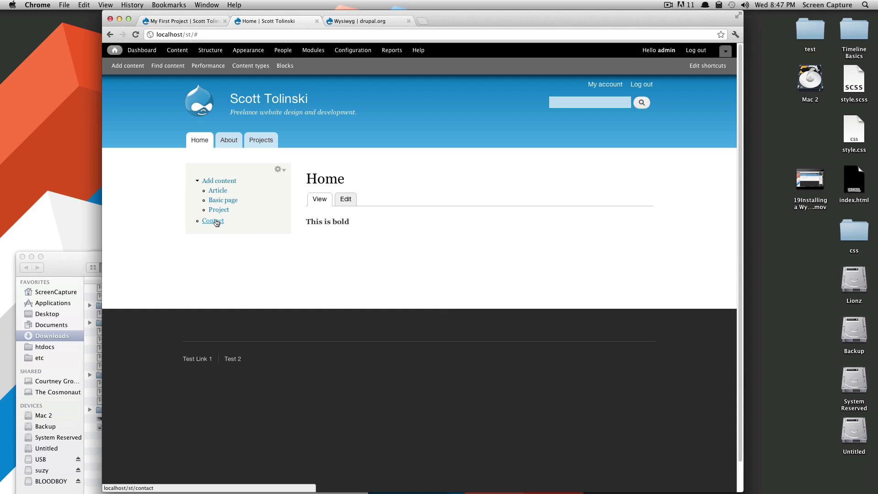
Step: Open the Contact page, check the name, e-mail and subject fields, and select the Projects category
left_click(215, 222)
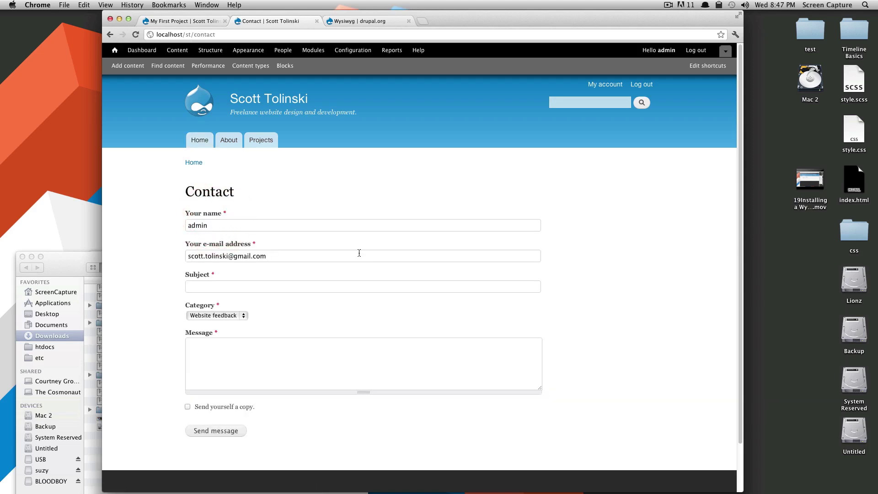
left_click(275, 227)
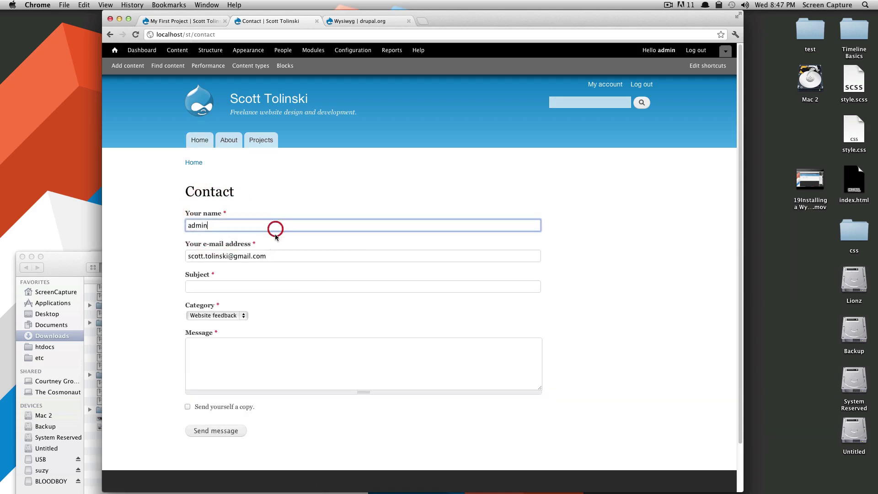
left_click_drag(268, 256, 185, 257)
left_click(293, 287)
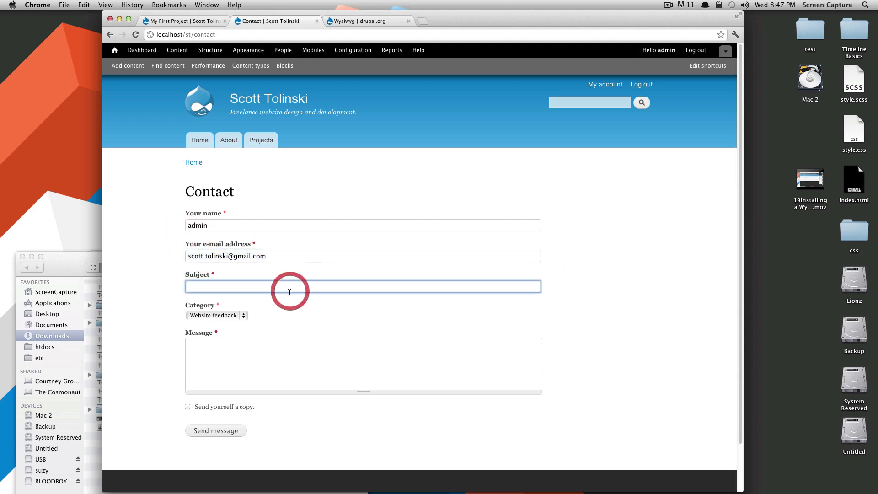
scroll(198, 263, "down", 2)
left_click(223, 264)
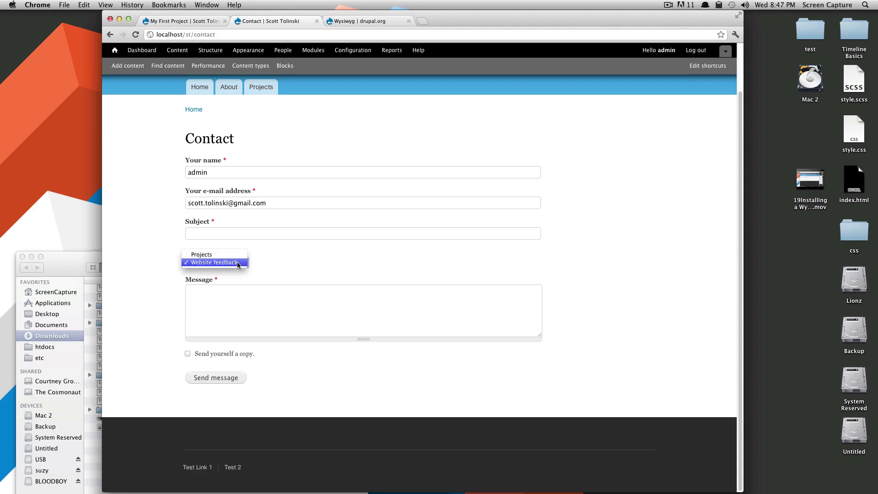
left_click(236, 255)
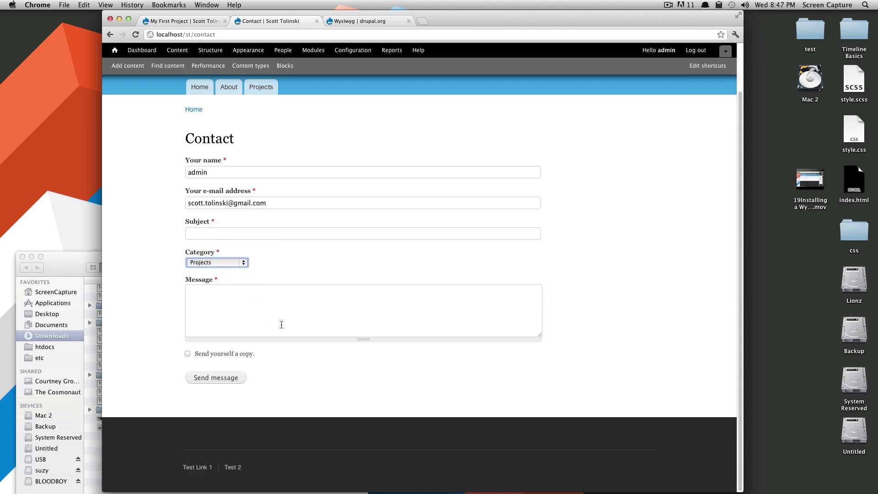
left_click(264, 322)
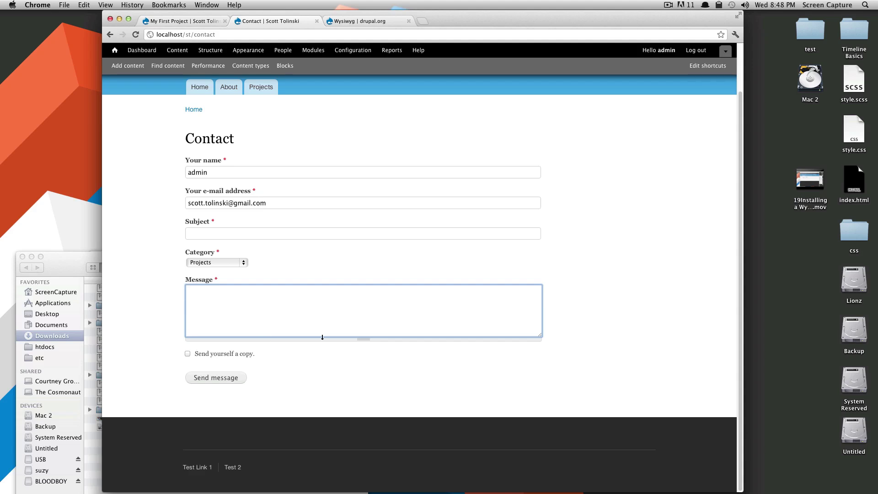
scroll(324, 337, "up", 3)
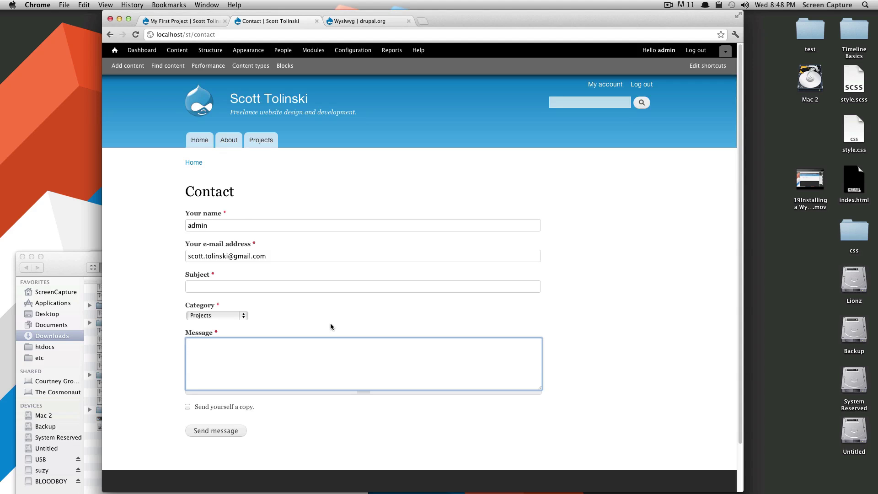
triple_click(242, 202)
left_click(258, 197)
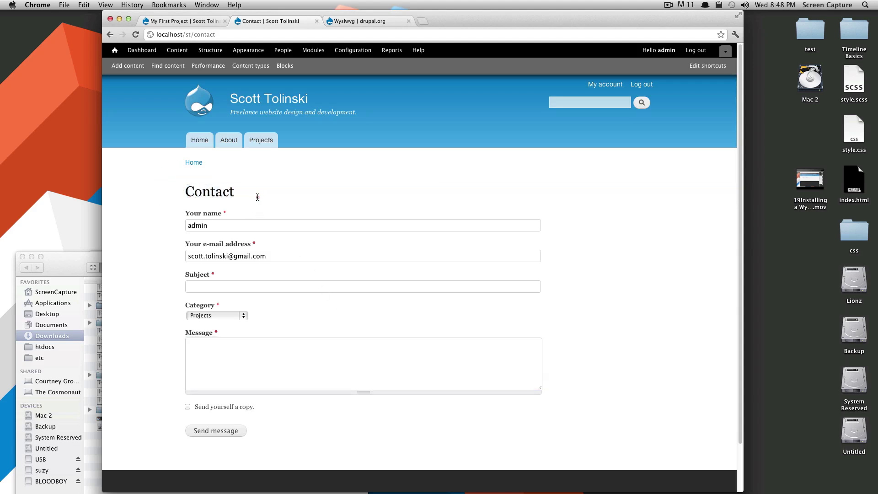